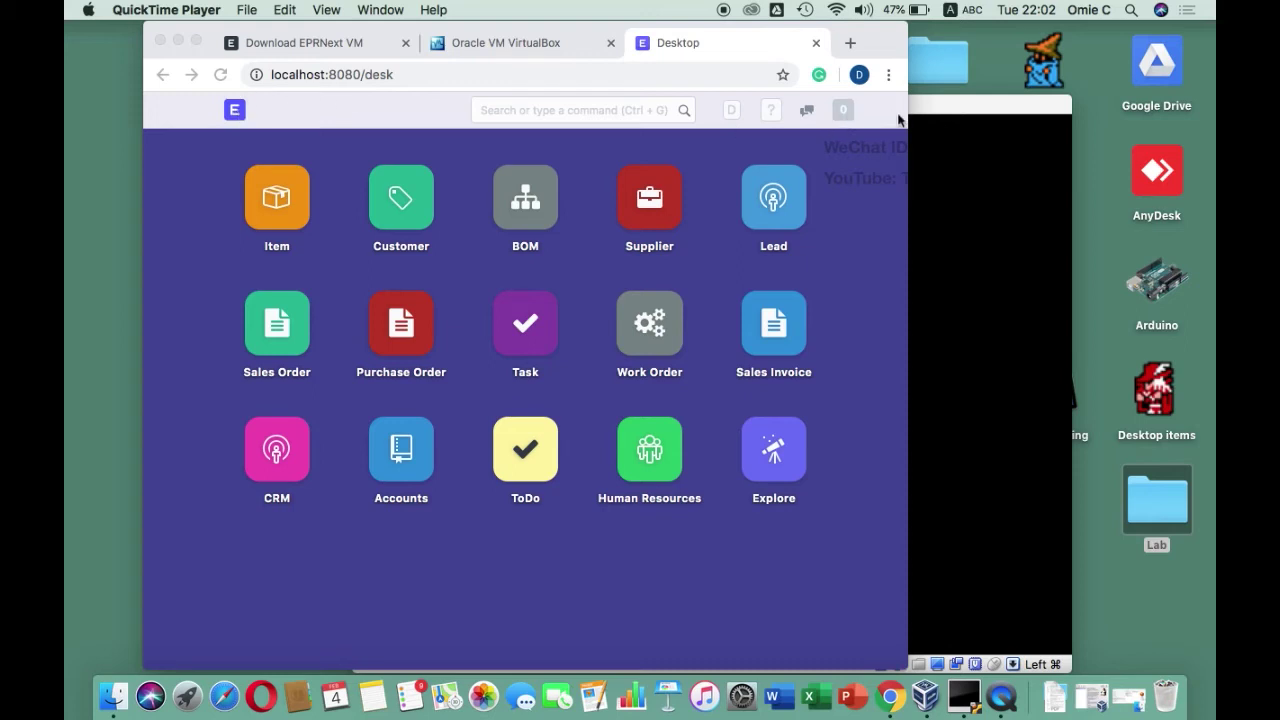
Widen the Chrome window, then log out of ERPNext to show the MSME Toy Store website
left_click(892, 118)
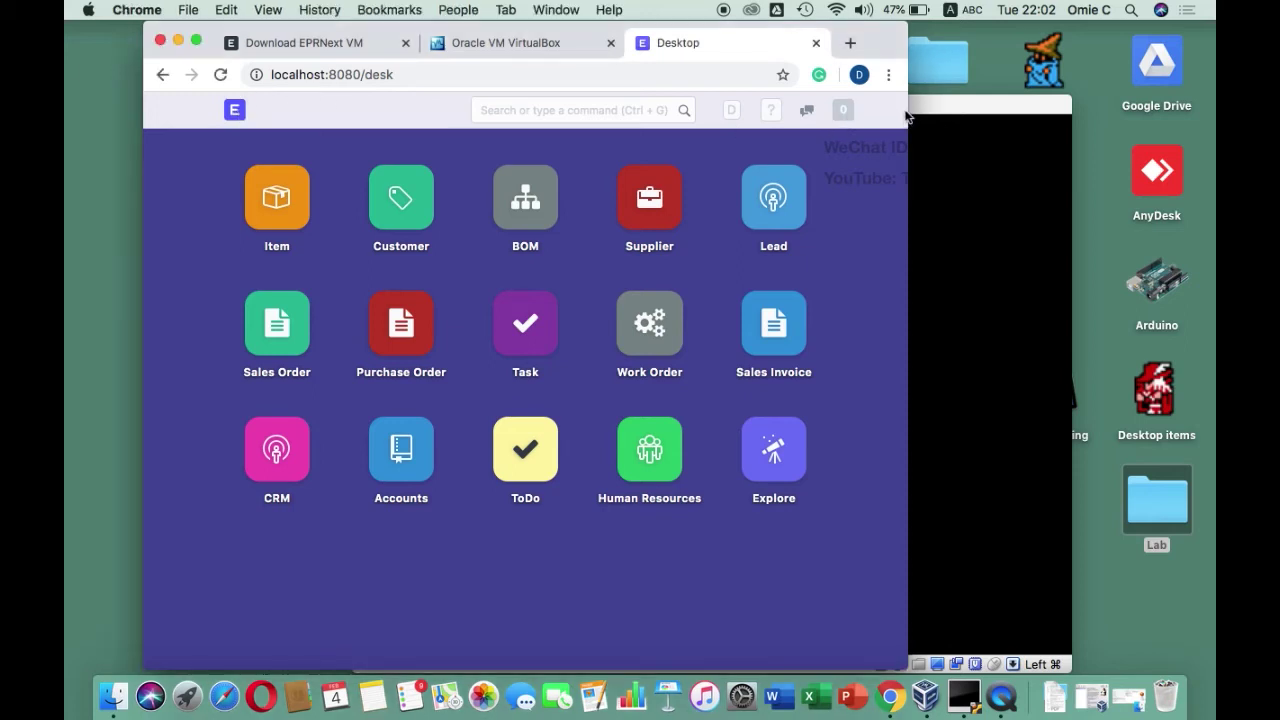
left_click_drag(906, 114, 1091, 135)
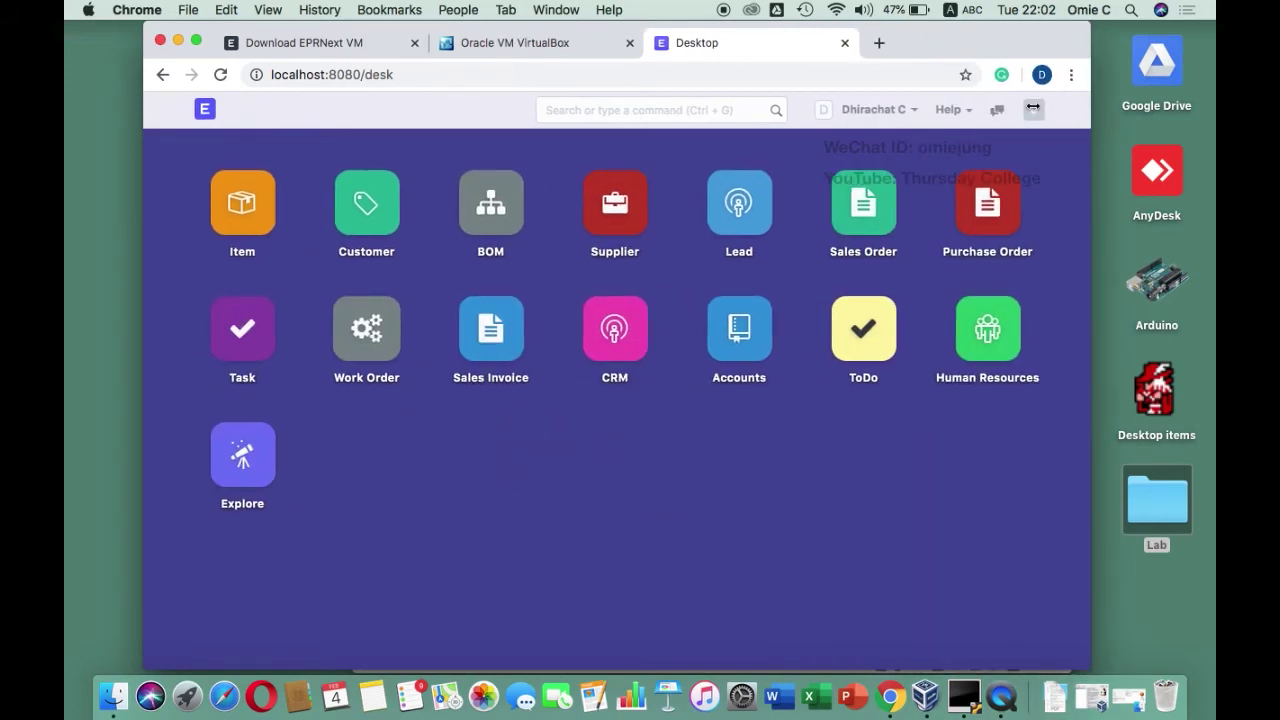
left_click(903, 112)
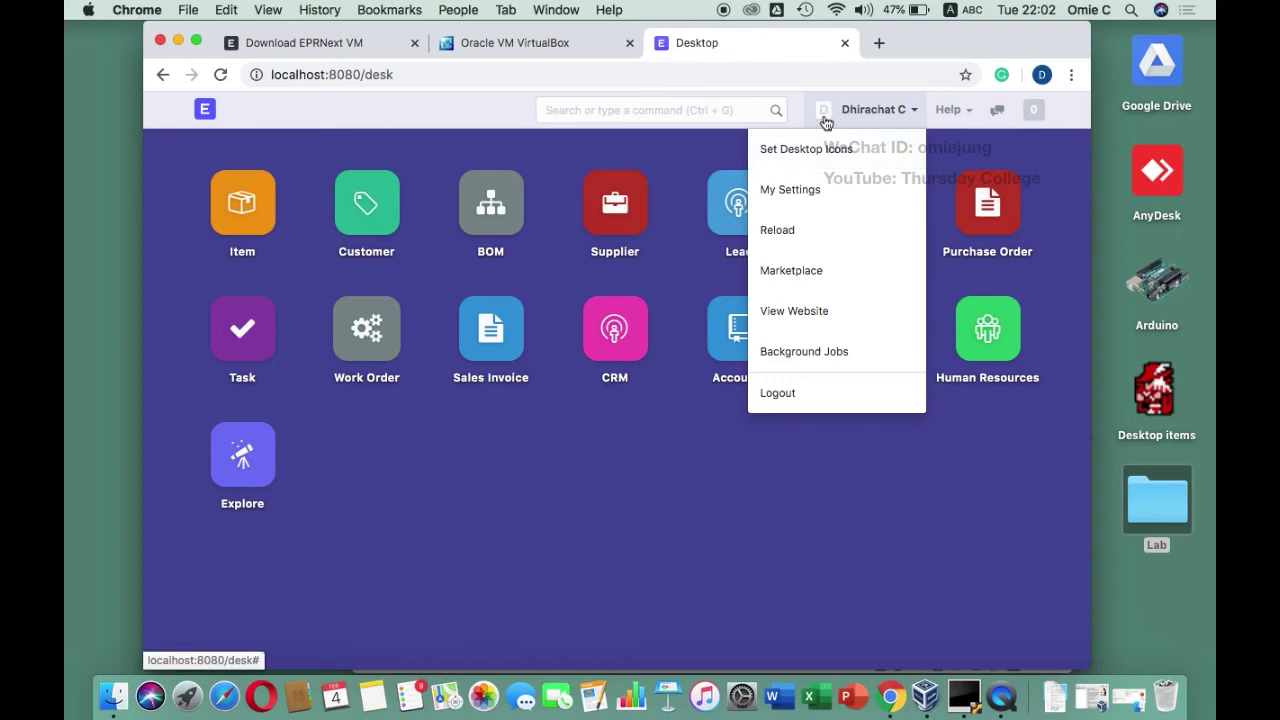
left_click(788, 396)
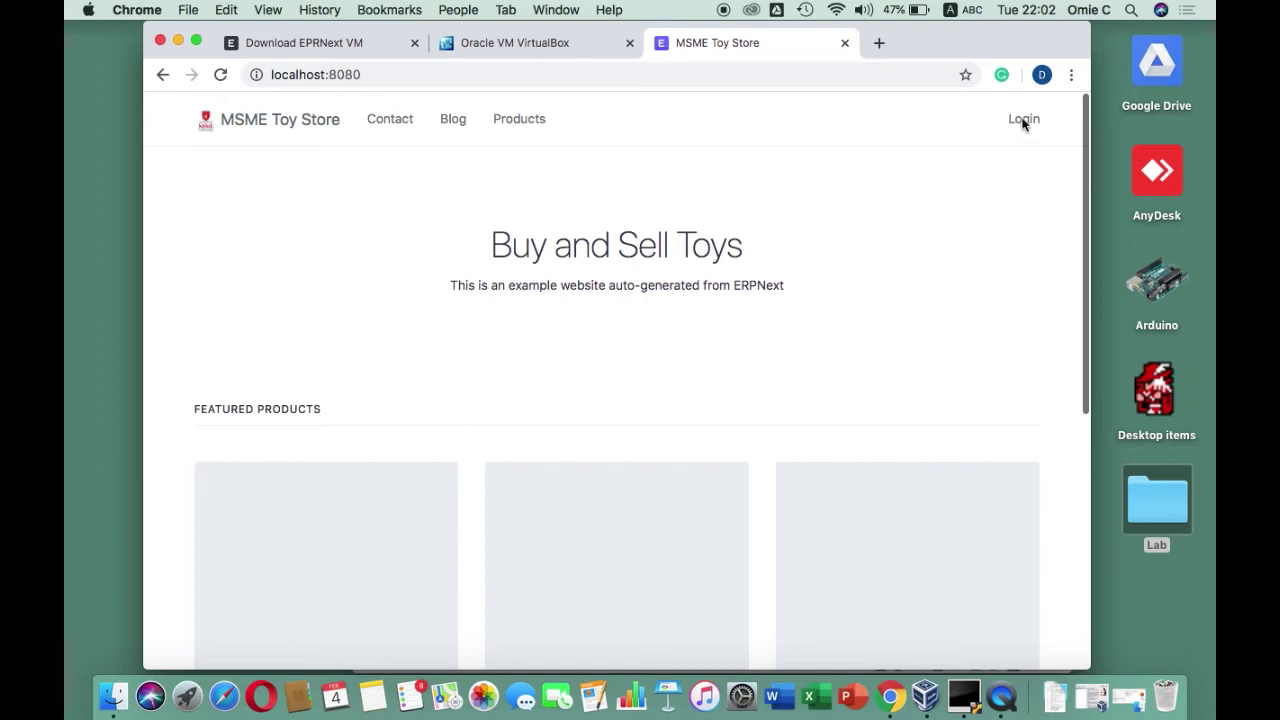
Sign in with the user's saved e-mail address and password instead of Administrator
left_click(1022, 121)
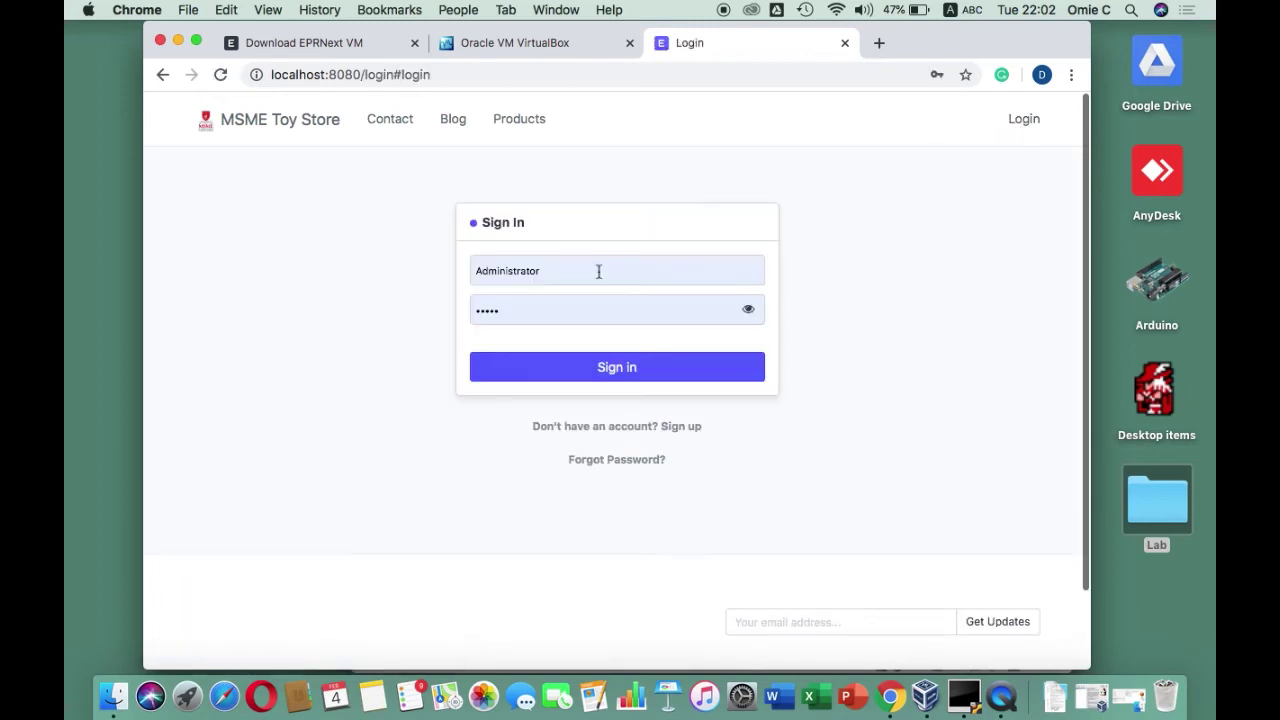
double_click(557, 276)
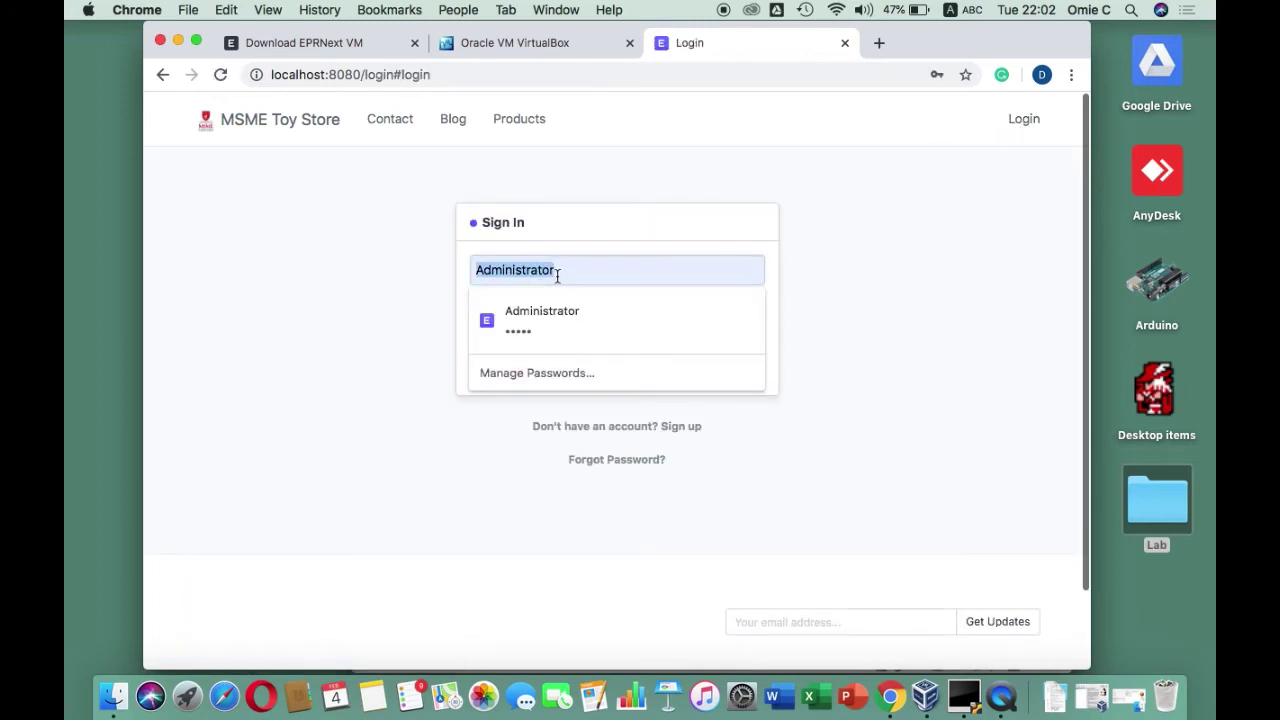
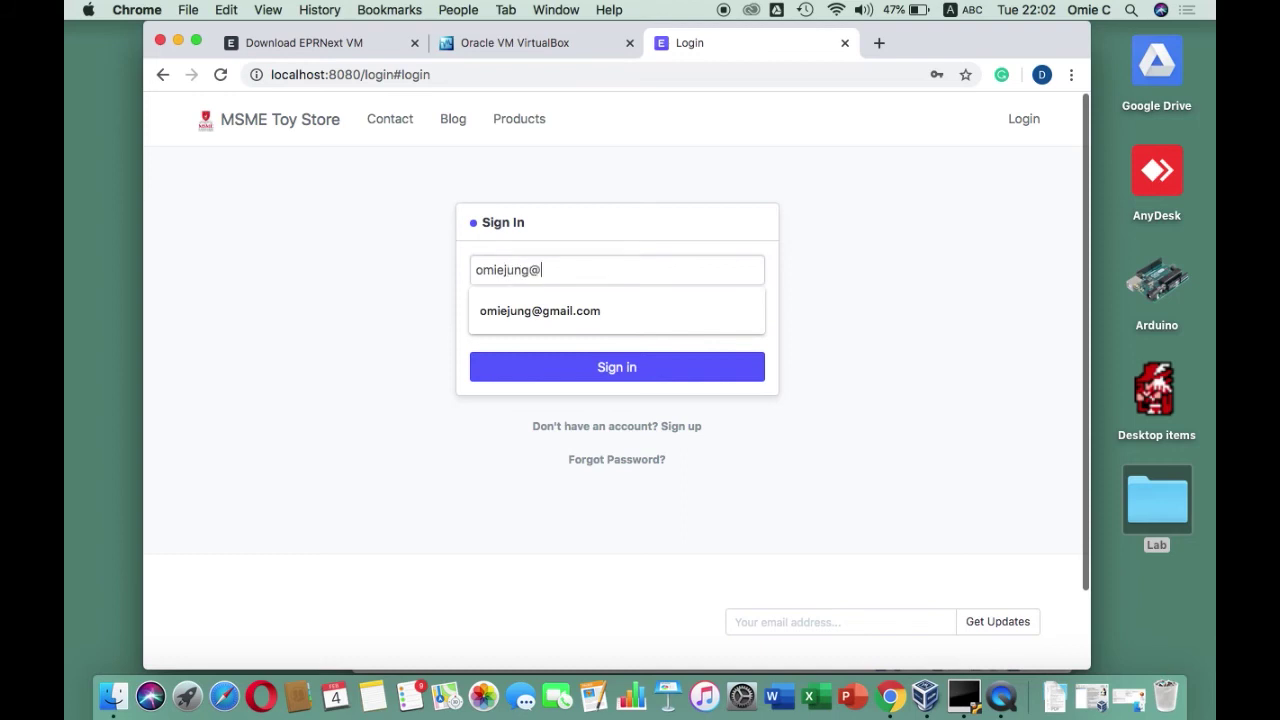
left_click(543, 310)
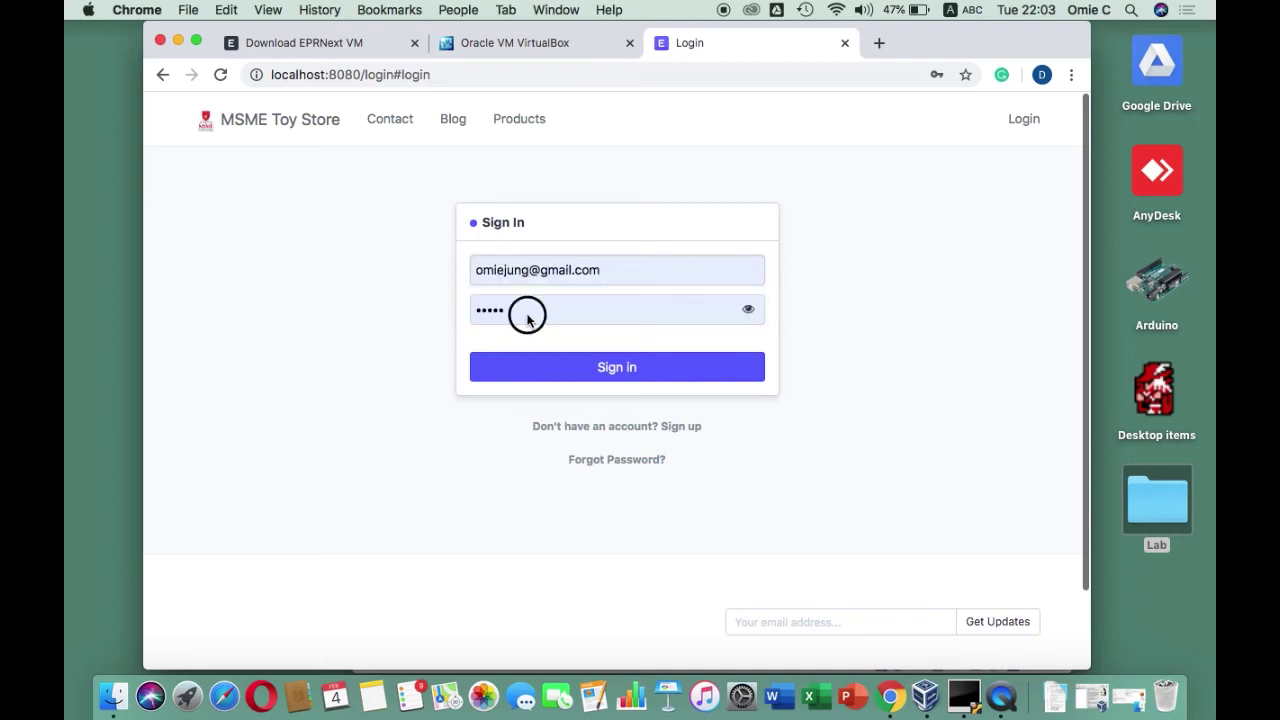
double_click(527, 320)
type("********")
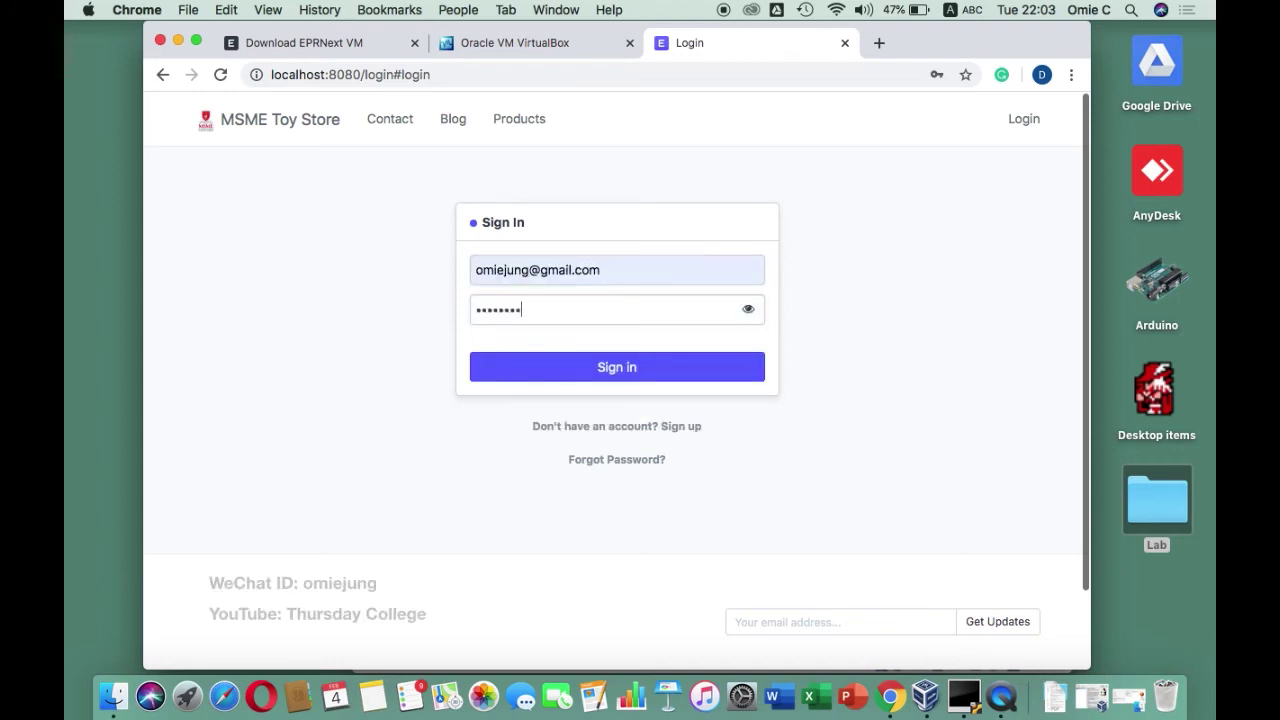
left_click(531, 379)
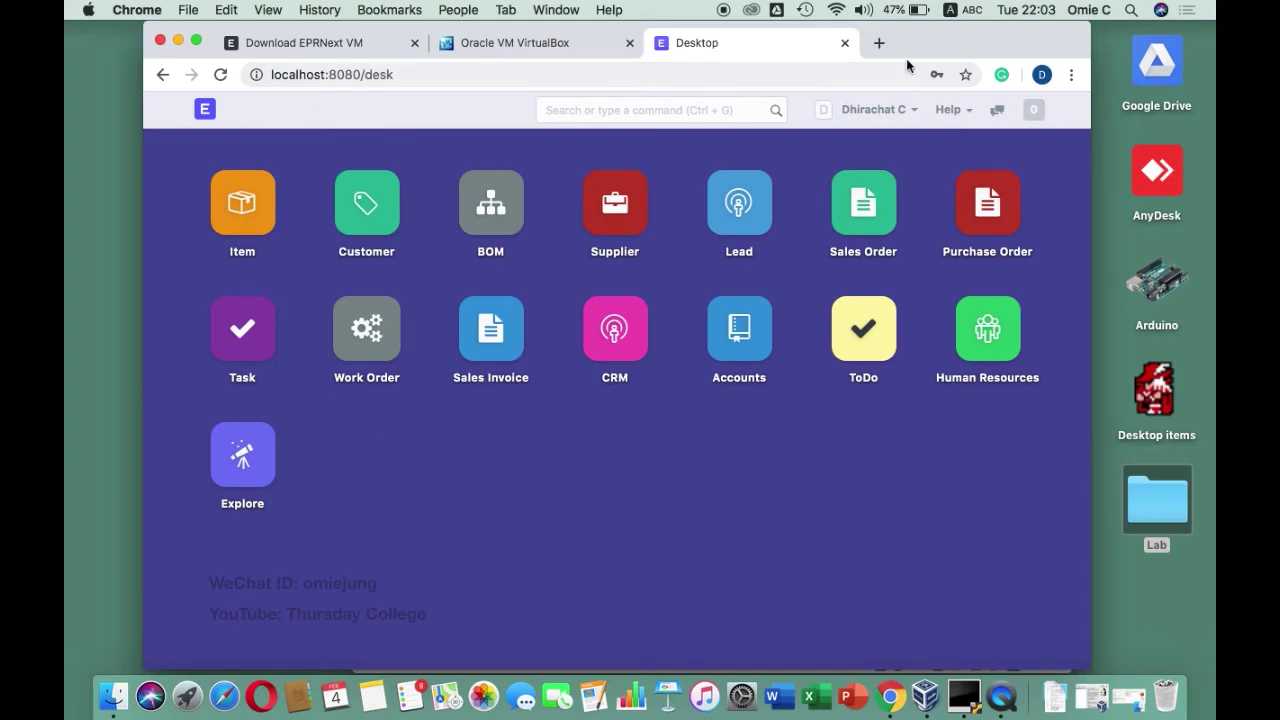
From My Settings, upload User.jpg from the Lab folder as the profile picture
left_click(888, 111)
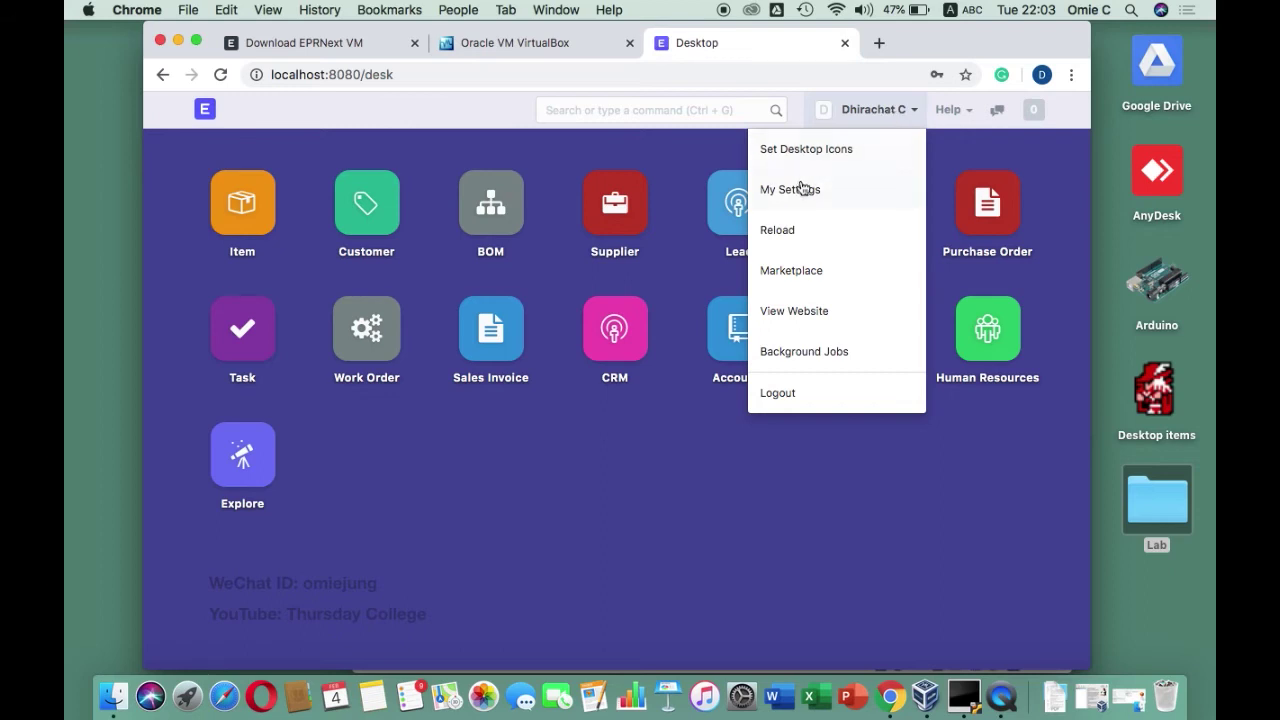
left_click(792, 189)
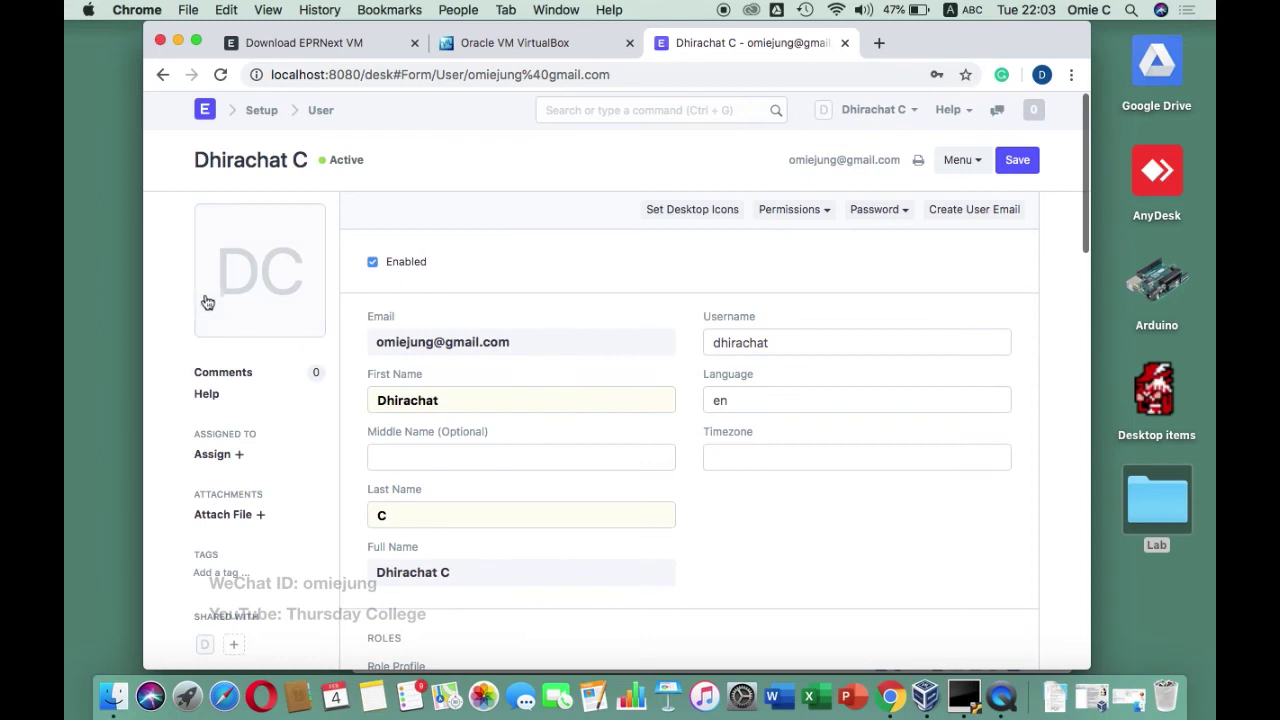
left_click(272, 263)
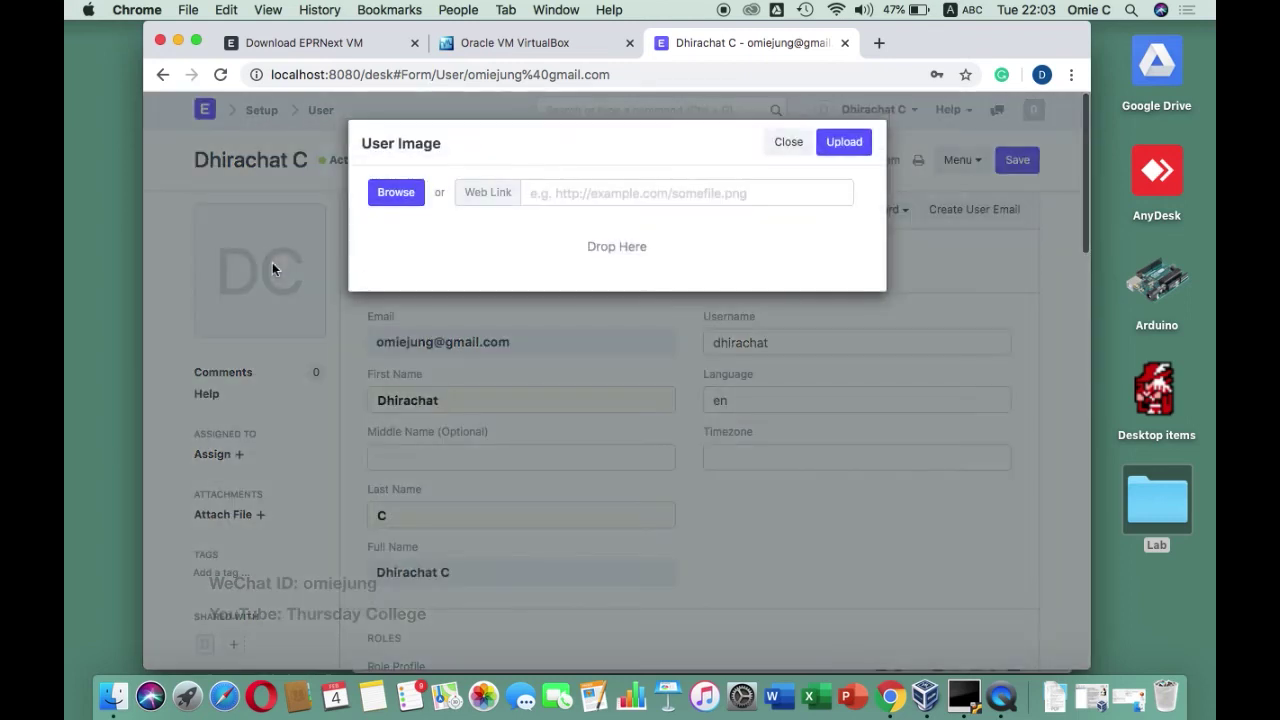
left_click(400, 195)
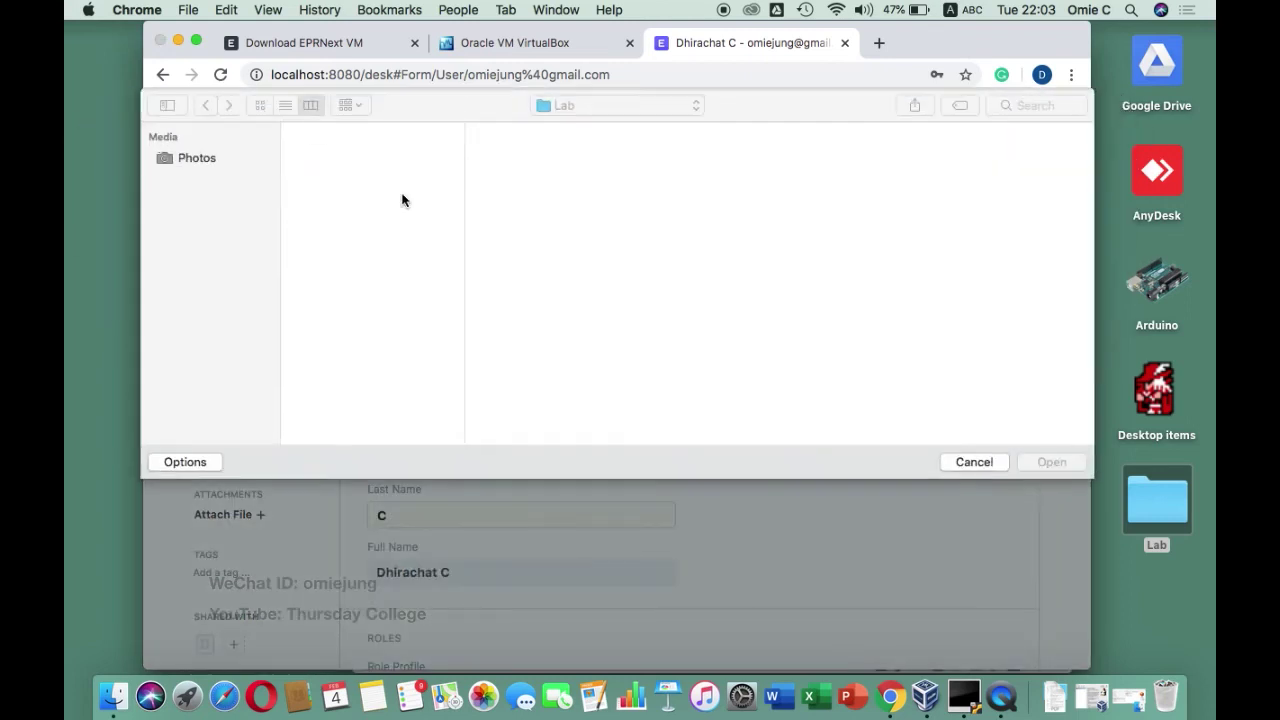
left_click(338, 196)
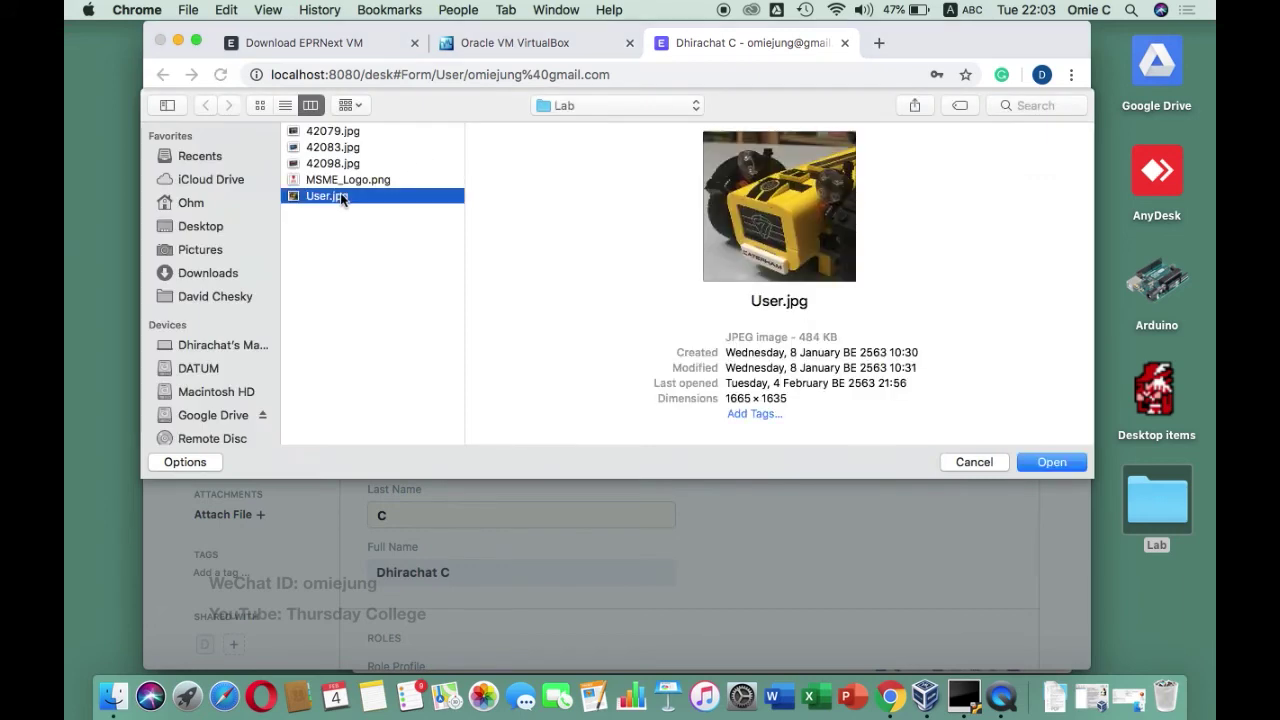
left_click(1071, 464)
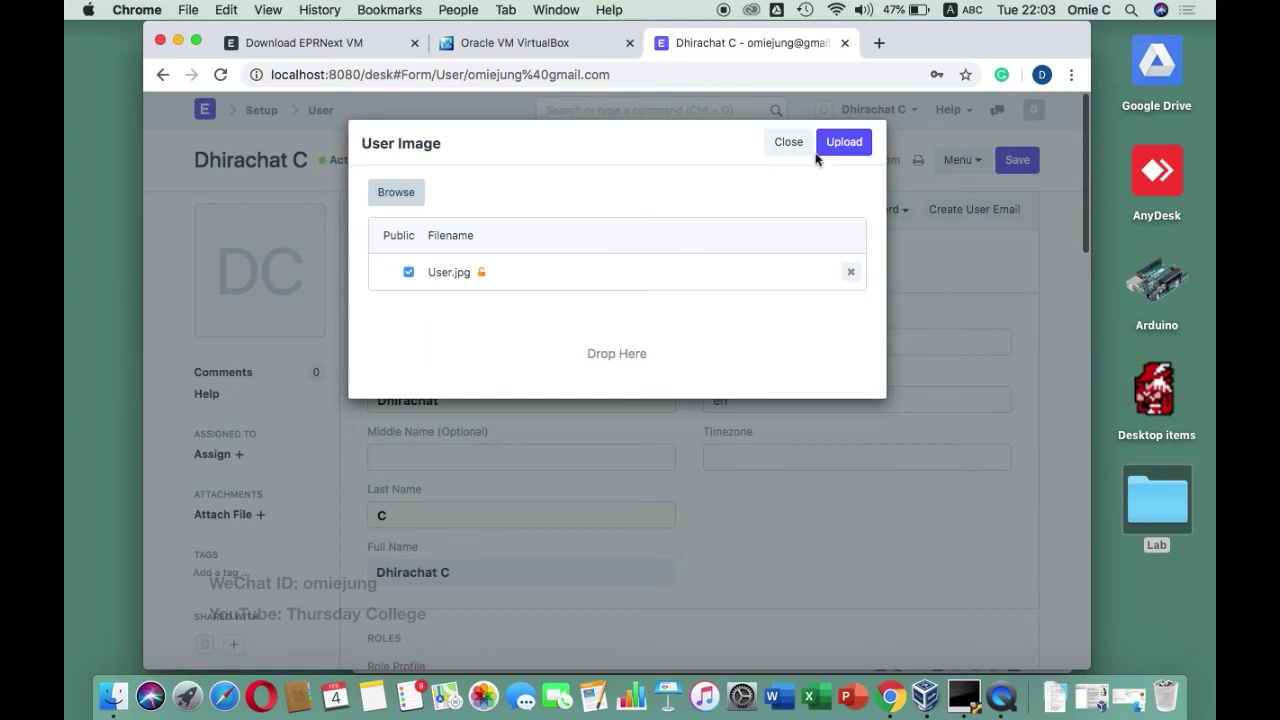
left_click(853, 146)
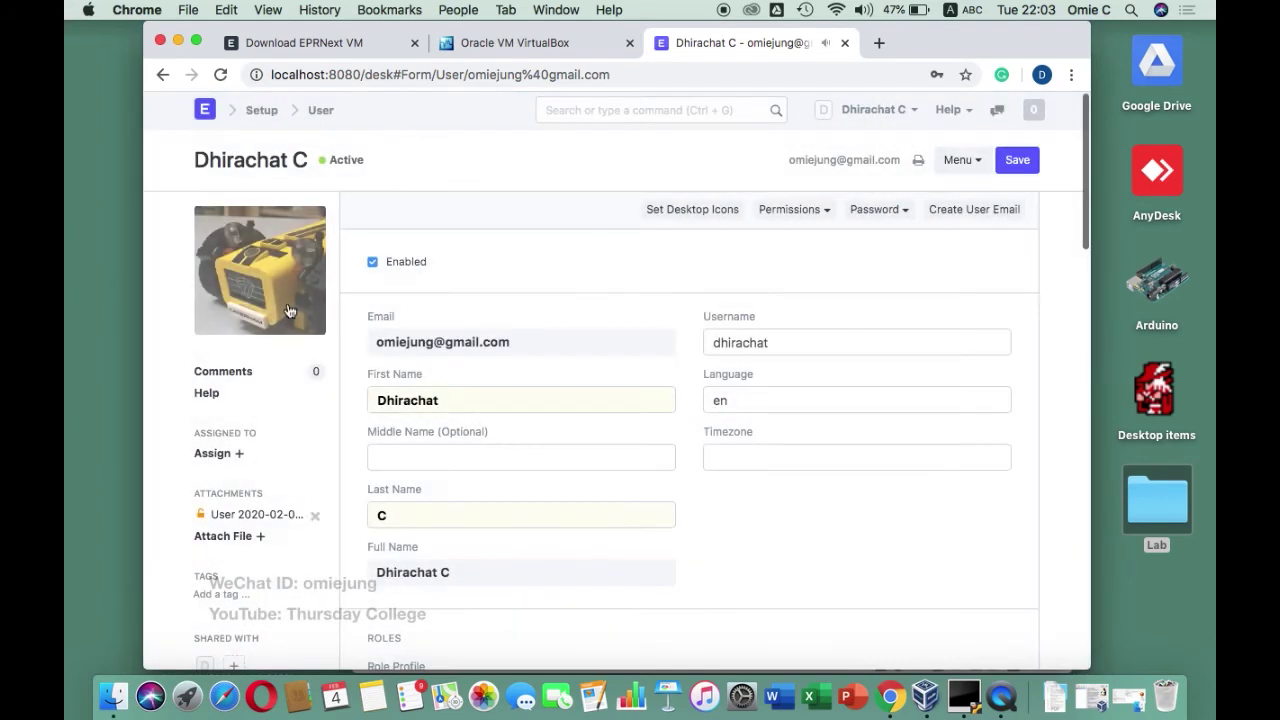
In Set Desktop Icons, untick BOM, CRM, Human Resources and Lead
left_click(710, 216)
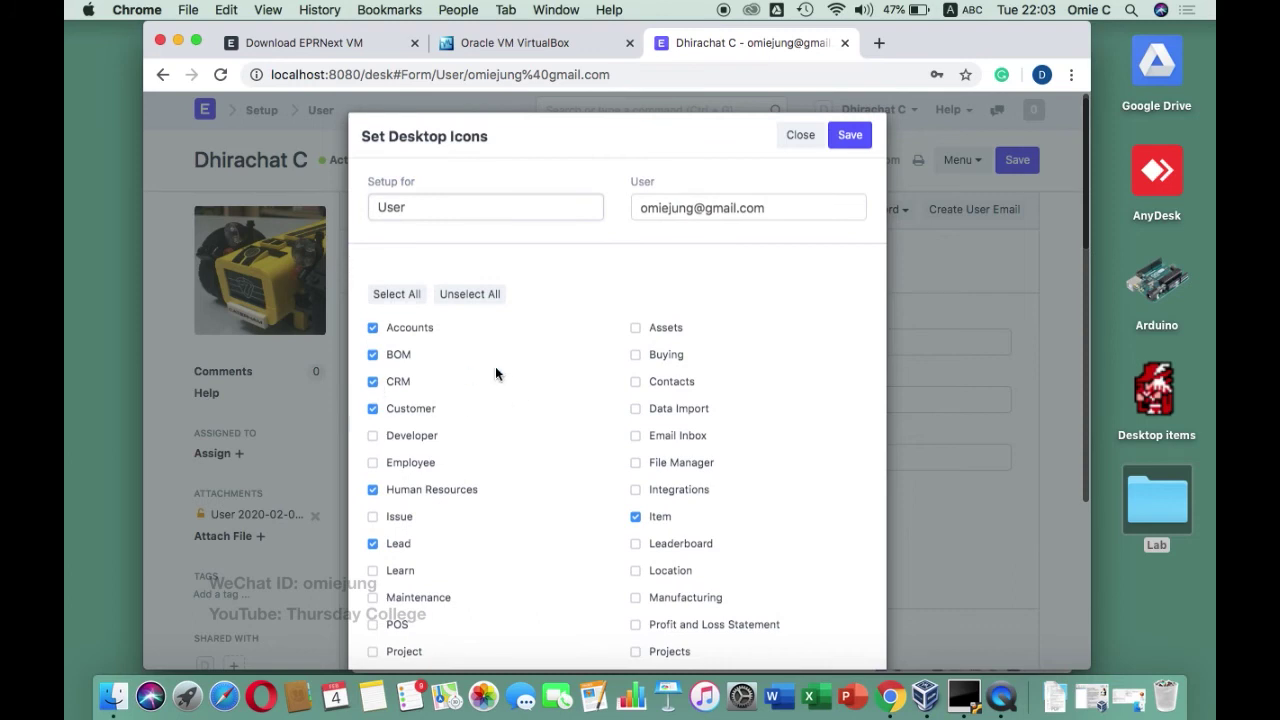
scroll(497, 372, "down", 3)
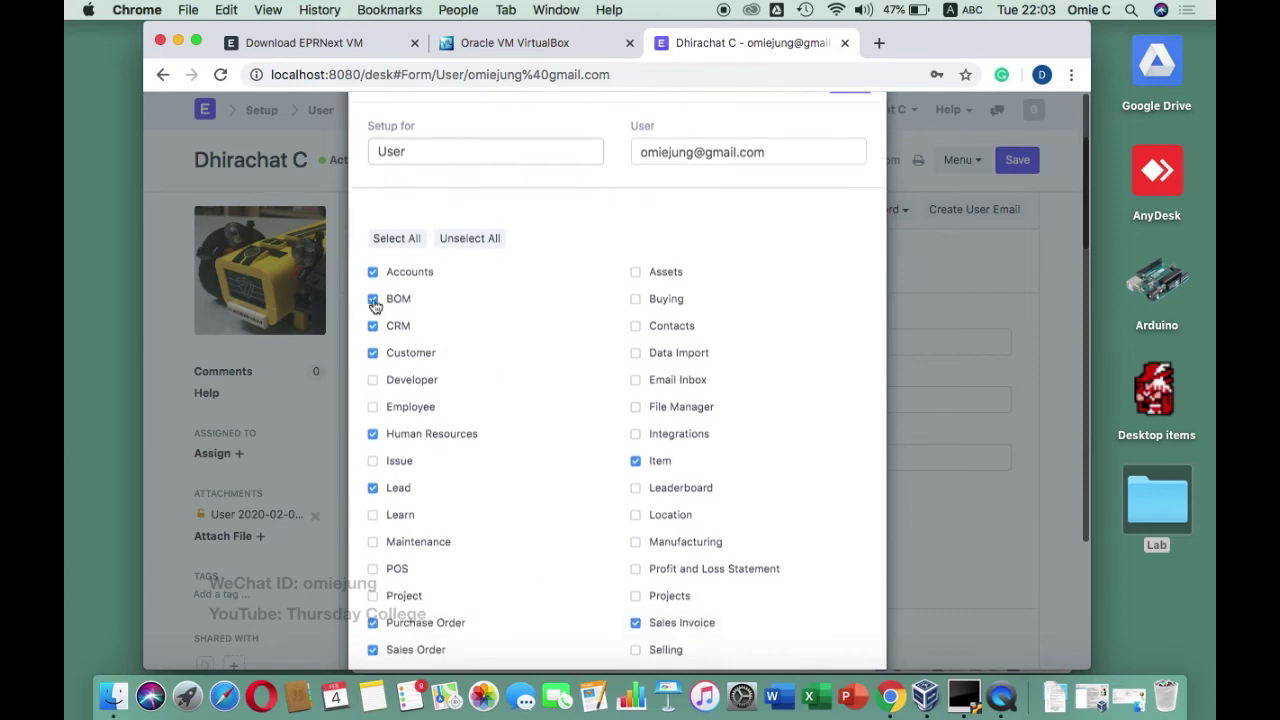
left_click(372, 298)
left_click(372, 325)
left_click(373, 435)
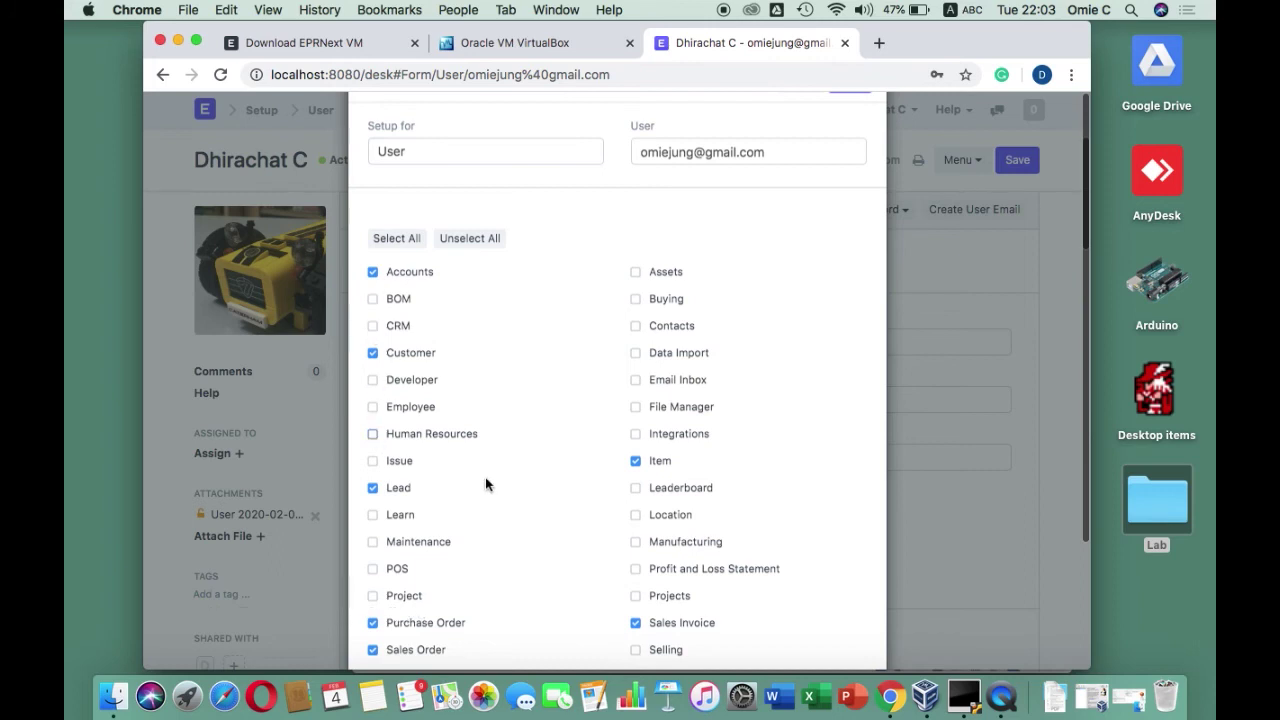
left_click(373, 488)
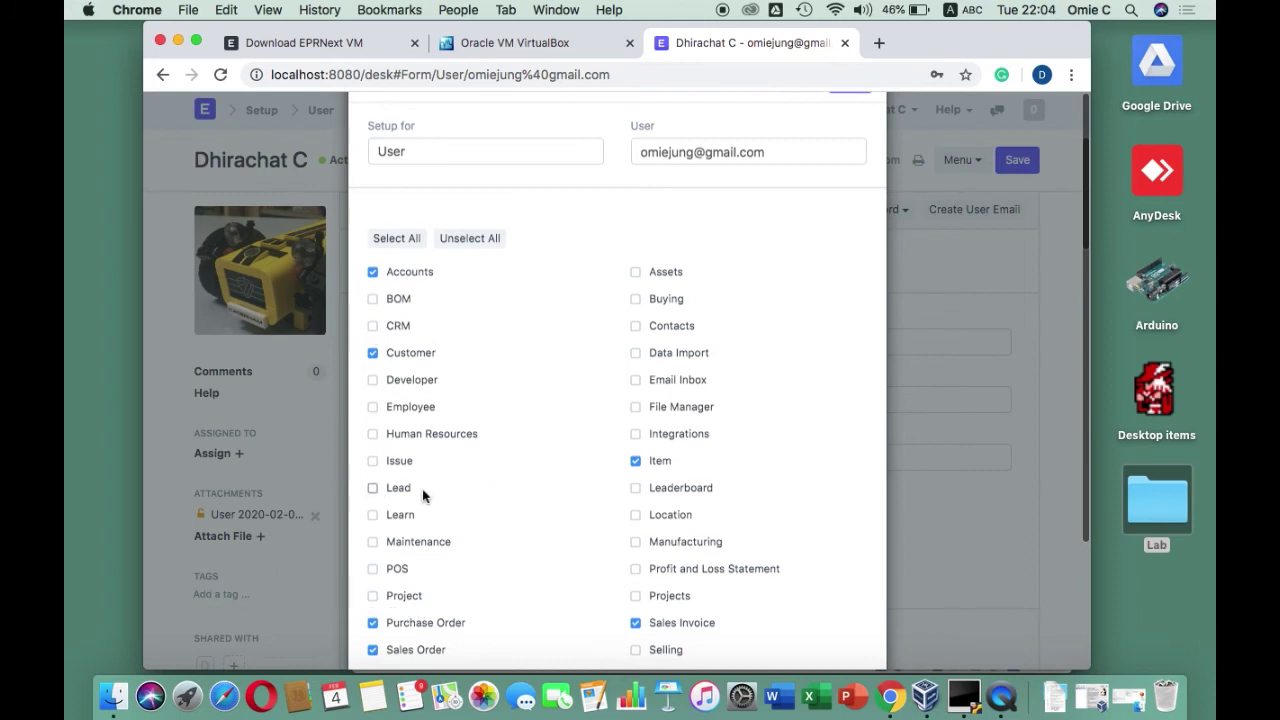
scroll(457, 484, "down", 2)
scroll(457, 484, "down", 3)
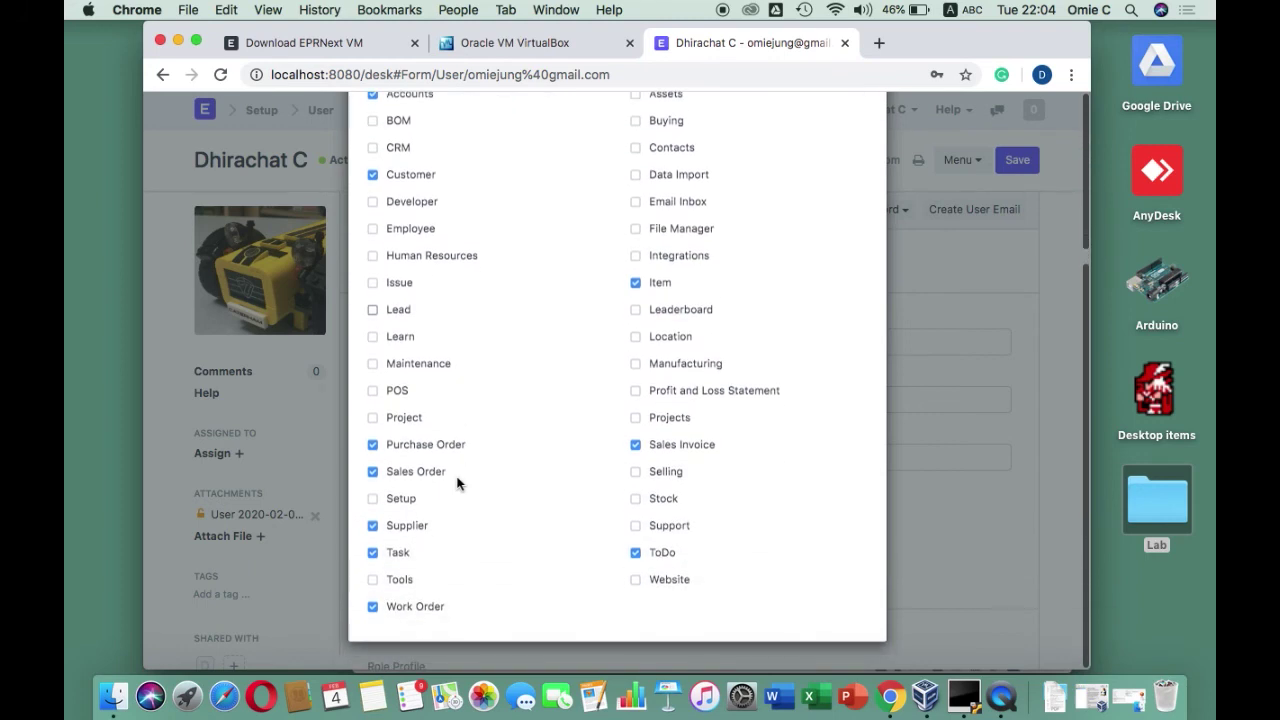
Re-tick Lead, untick ToDo, Task, Work Order, Purchase Order and Sales Order, and save
left_click(373, 310)
left_click(636, 553)
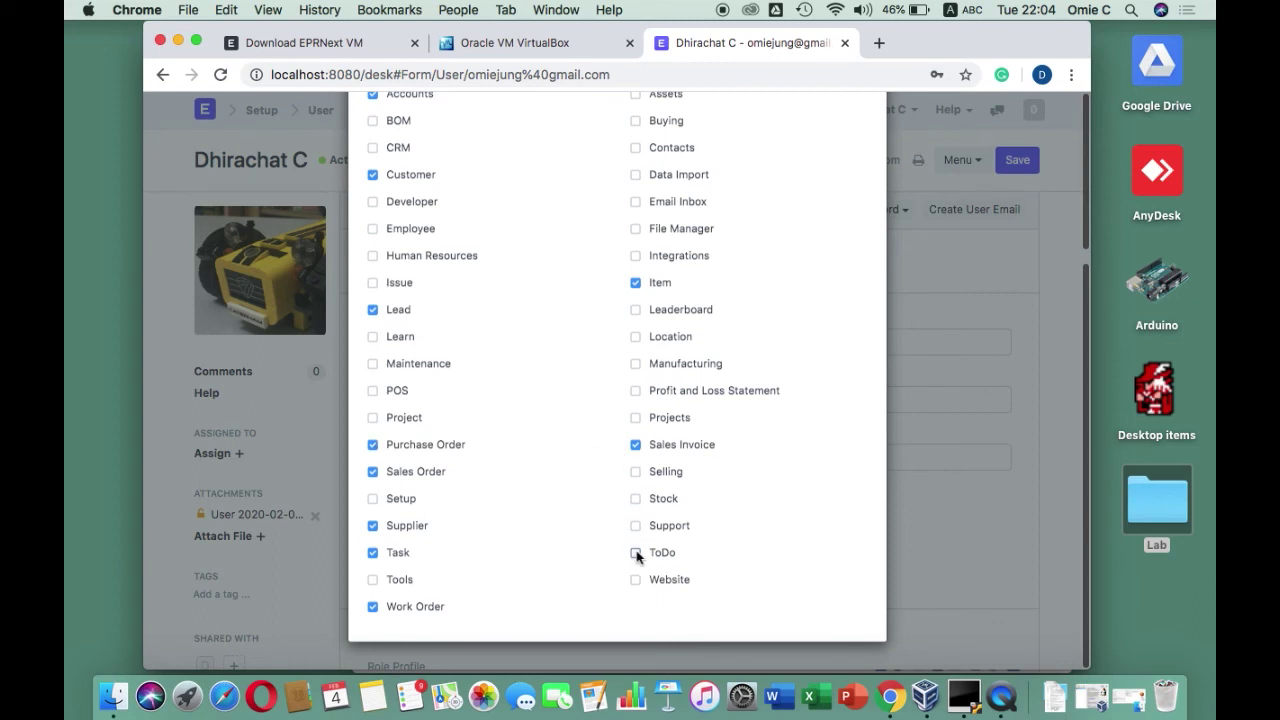
left_click(372, 552)
left_click(372, 606)
left_click(372, 445)
left_click(373, 472)
scroll(474, 472, "up", 5)
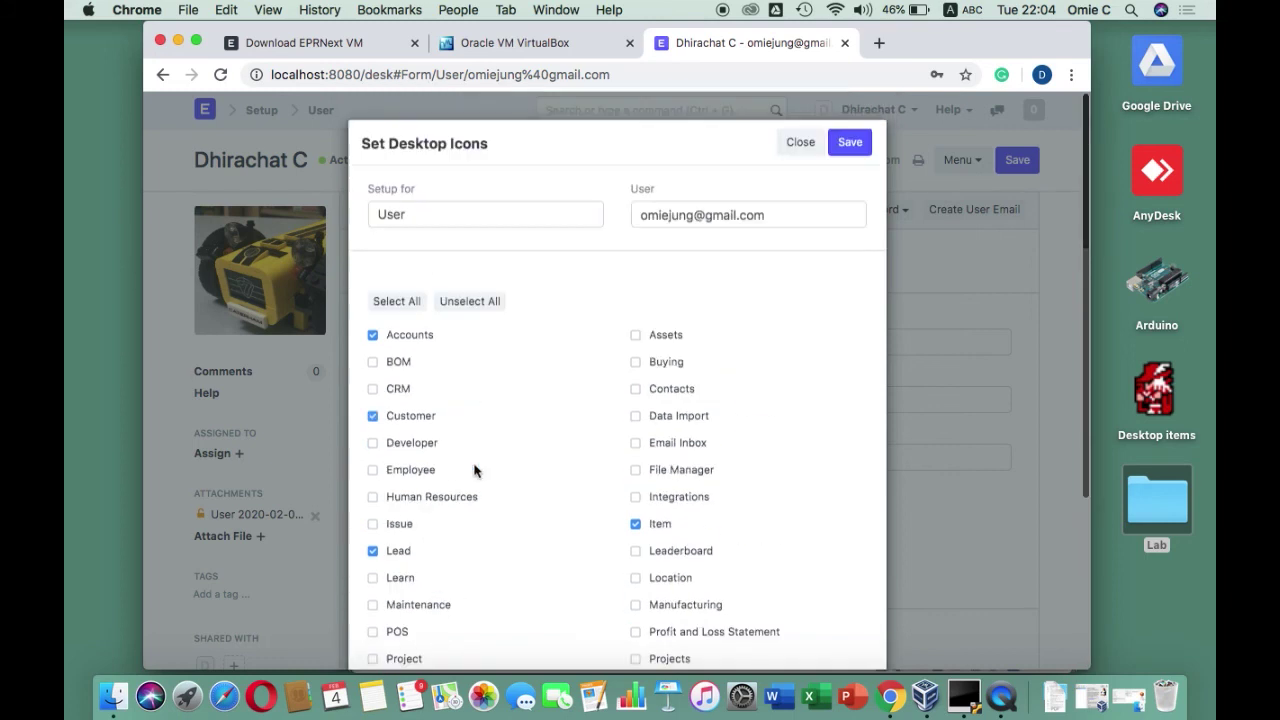
left_click(855, 145)
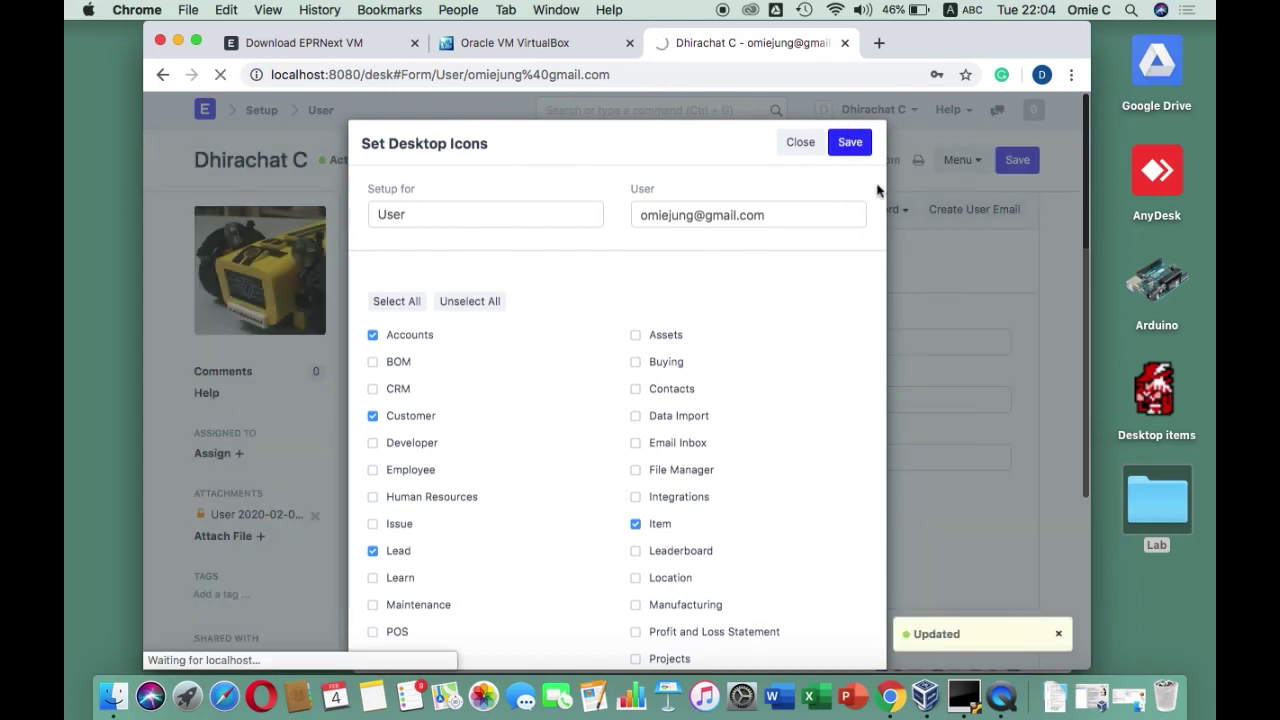
Close the Set Desktop Icons dialog, then open and dismiss the Permissions dropdown
left_click(801, 142)
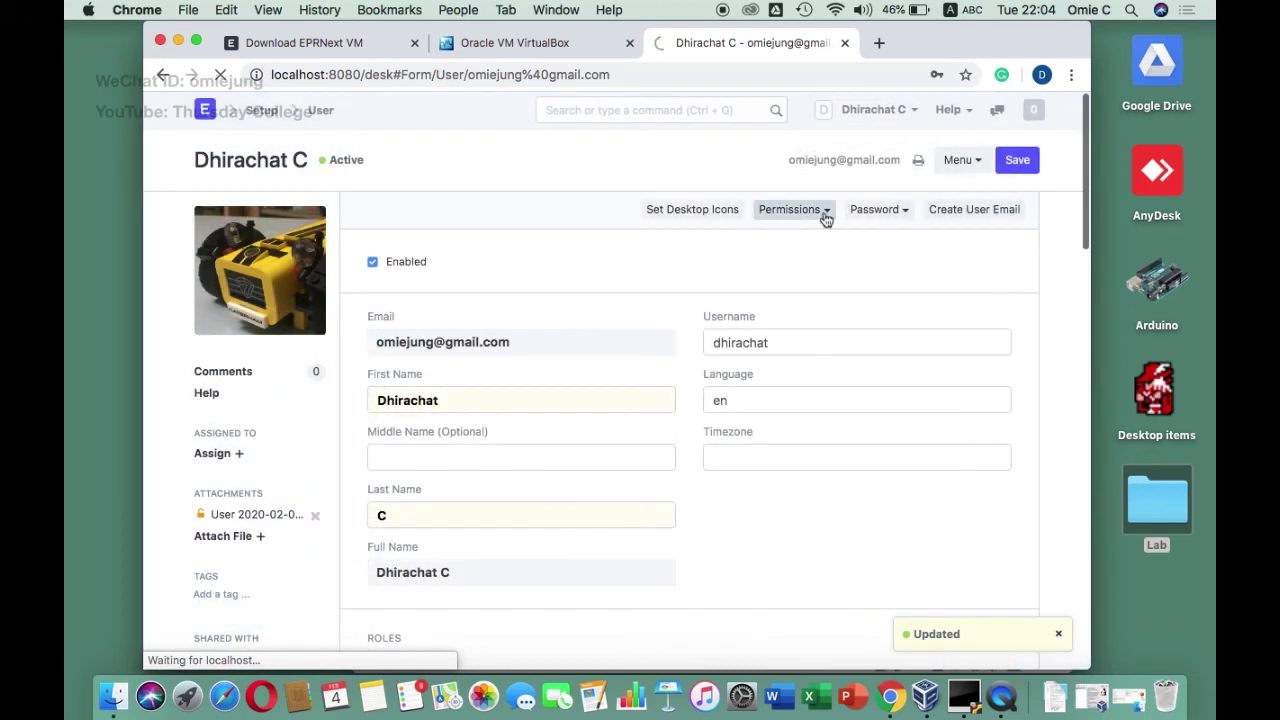
left_click(824, 212)
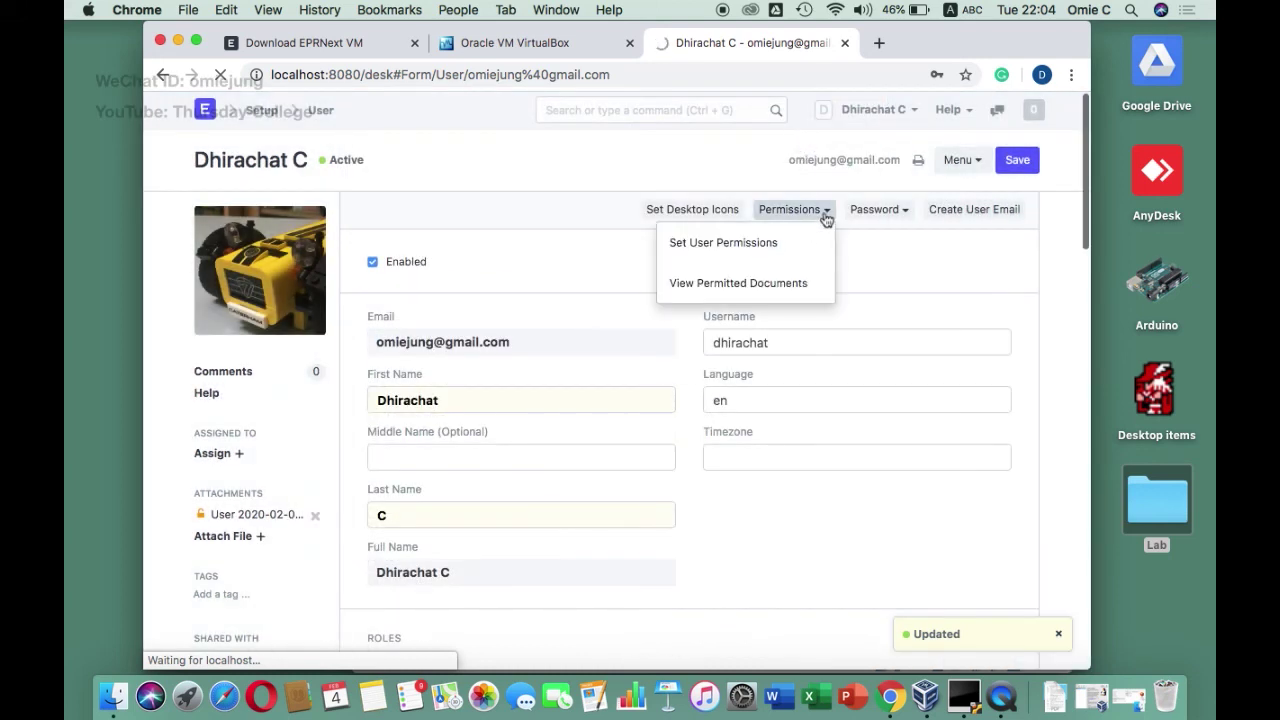
left_click(885, 252)
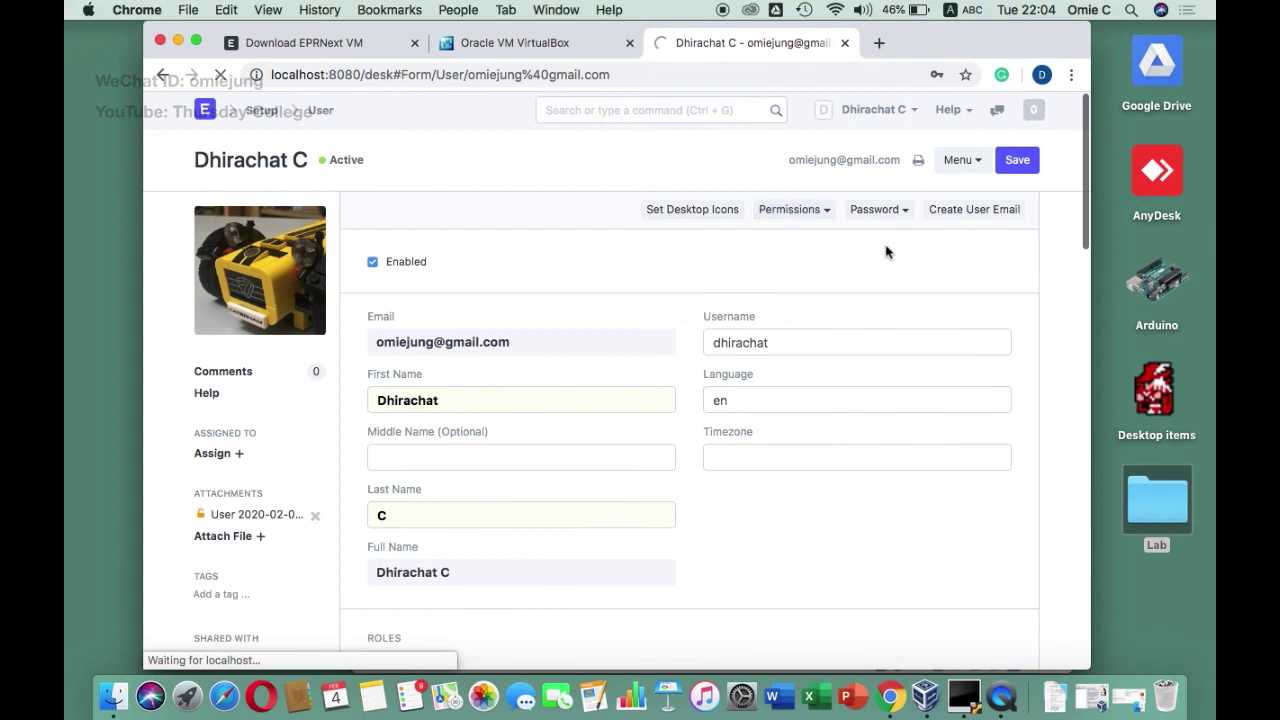